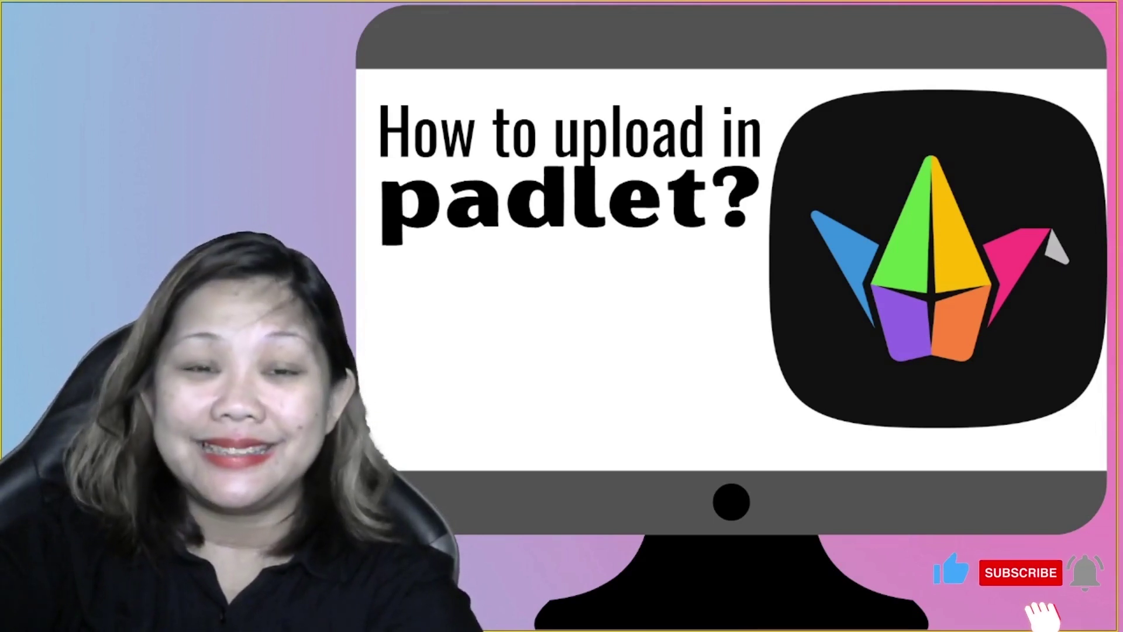
Step: Exit Canva's full-screen presentation to the editor showing the 'How to upload in padlet?' slide
{"action": "key", "text": "Escape"}
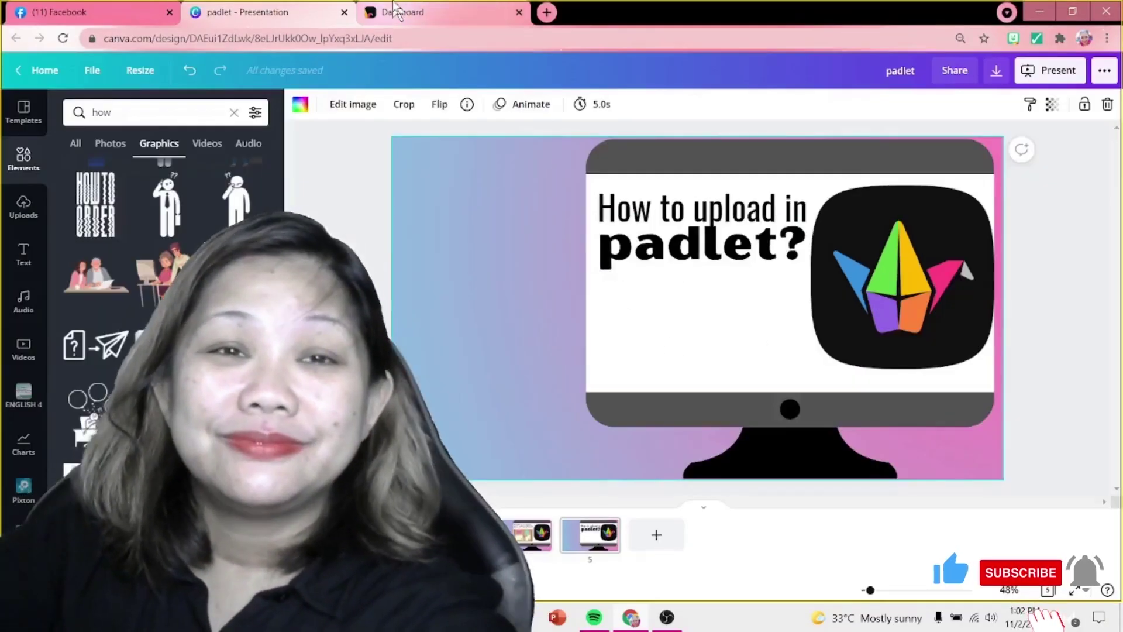
Step: From the Padlet dashboard, open the Water Cycle Diorama Exhibit board and scroll through it
{"action": "left_click", "coordinate": [396, 8]}
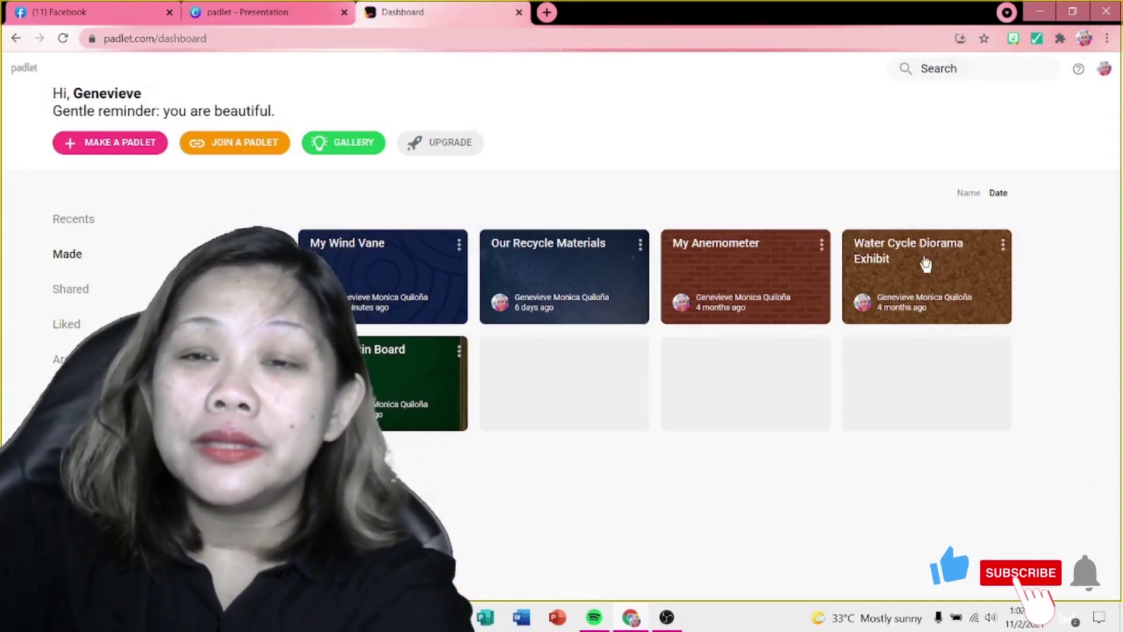
{"action": "left_click", "coordinate": [926, 265]}
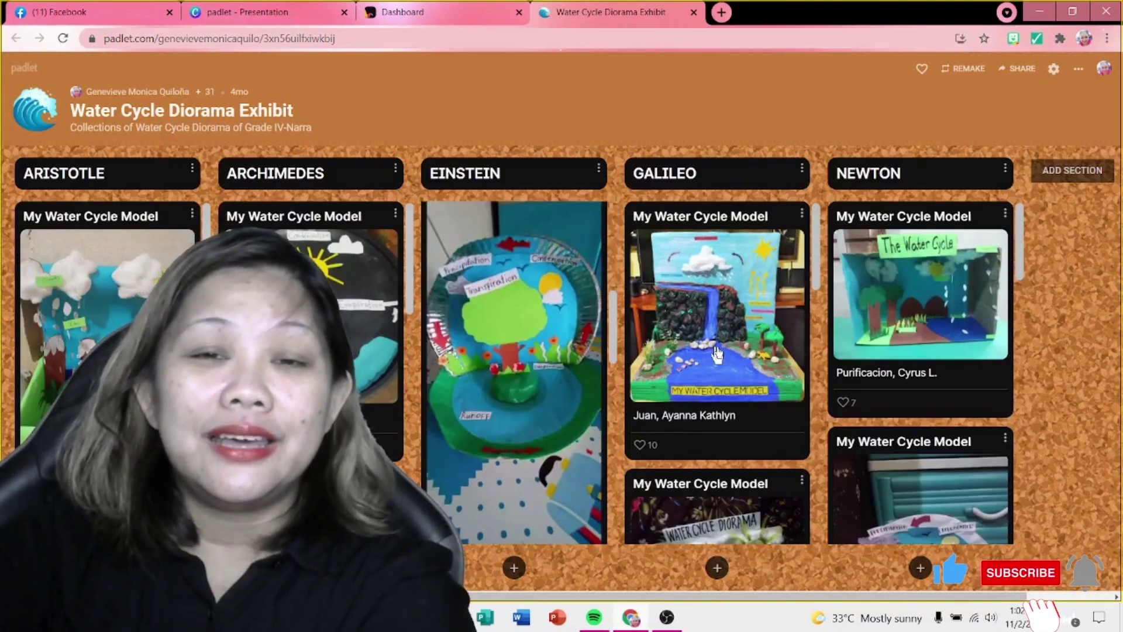
{"action": "scroll", "coordinate": [716, 354], "scroll_direction": "down", "scroll_amount": 5}
{"action": "scroll", "coordinate": [874, 359], "scroll_direction": "down", "scroll_amount": 2}
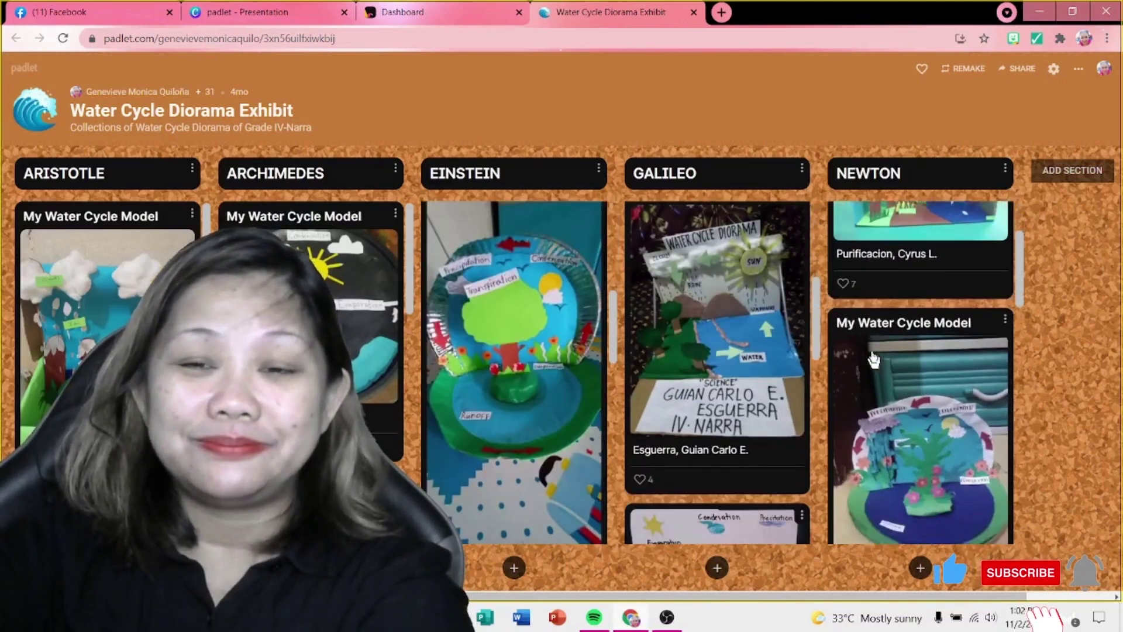
{"action": "scroll", "coordinate": [874, 358], "scroll_direction": "down", "scroll_amount": 1}
{"action": "scroll", "coordinate": [310, 328], "scroll_direction": "down", "scroll_amount": 3}
{"action": "scroll", "coordinate": [106, 292], "scroll_direction": "down", "scroll_amount": 3}
{"action": "scroll", "coordinate": [106, 281], "scroll_direction": "down", "scroll_amount": 3}
Step: Back on the dashboard, open the My Wind Vane board and scroll through it
{"action": "left_click", "coordinate": [401, 11]}
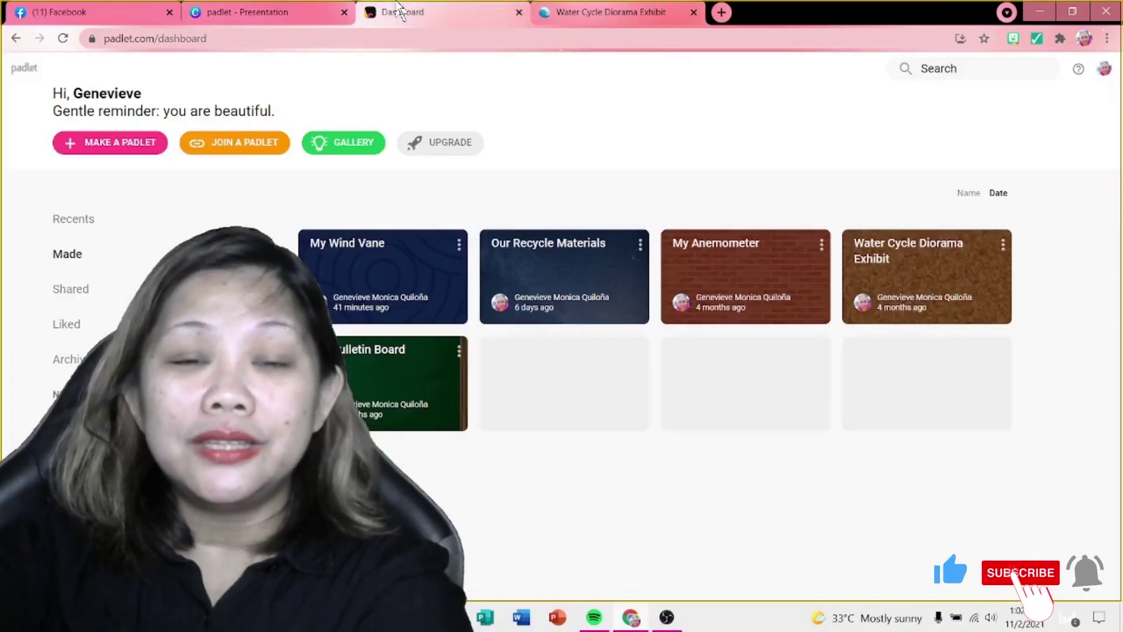
{"action": "left_click", "coordinate": [365, 252]}
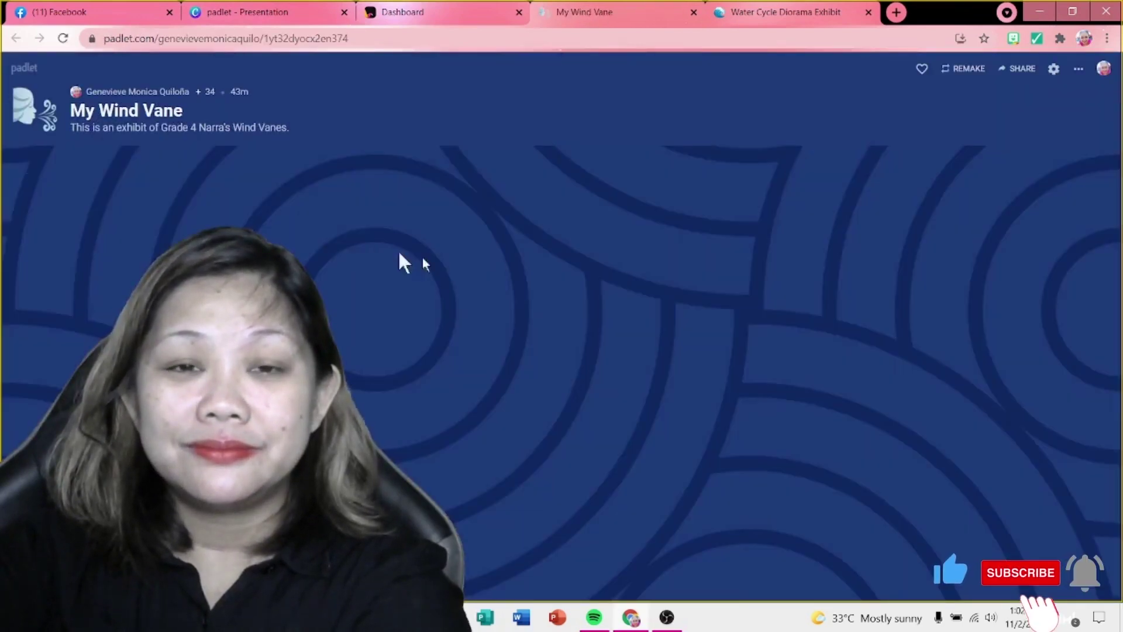
{"action": "scroll", "coordinate": [514, 362], "scroll_direction": "down", "scroll_amount": 5}
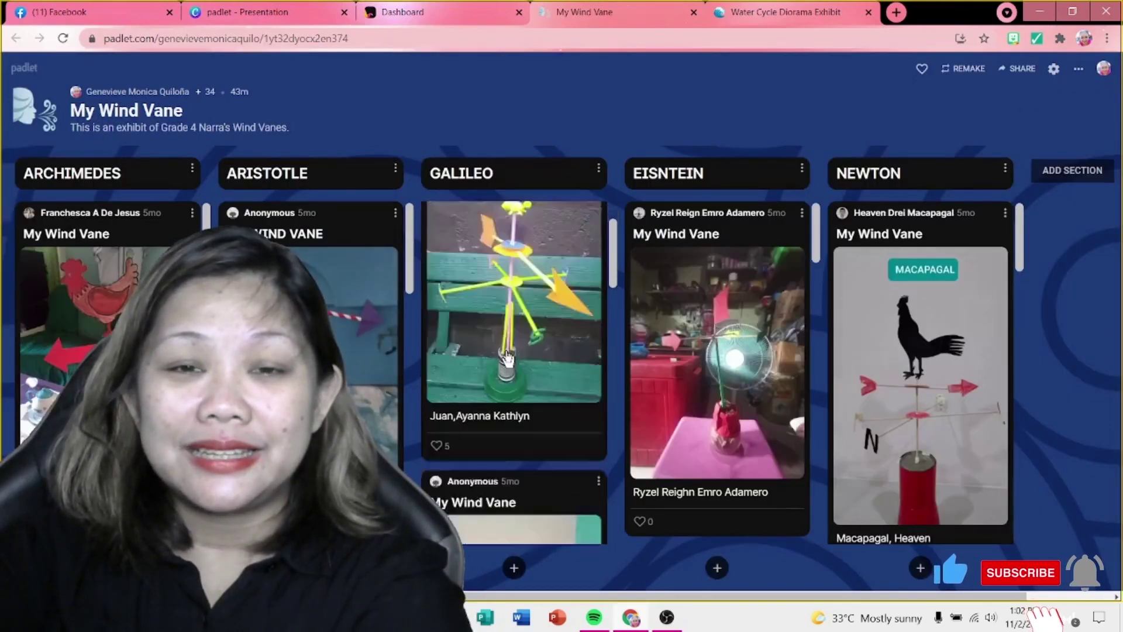
{"action": "scroll", "coordinate": [717, 363], "scroll_direction": "down", "scroll_amount": 5}
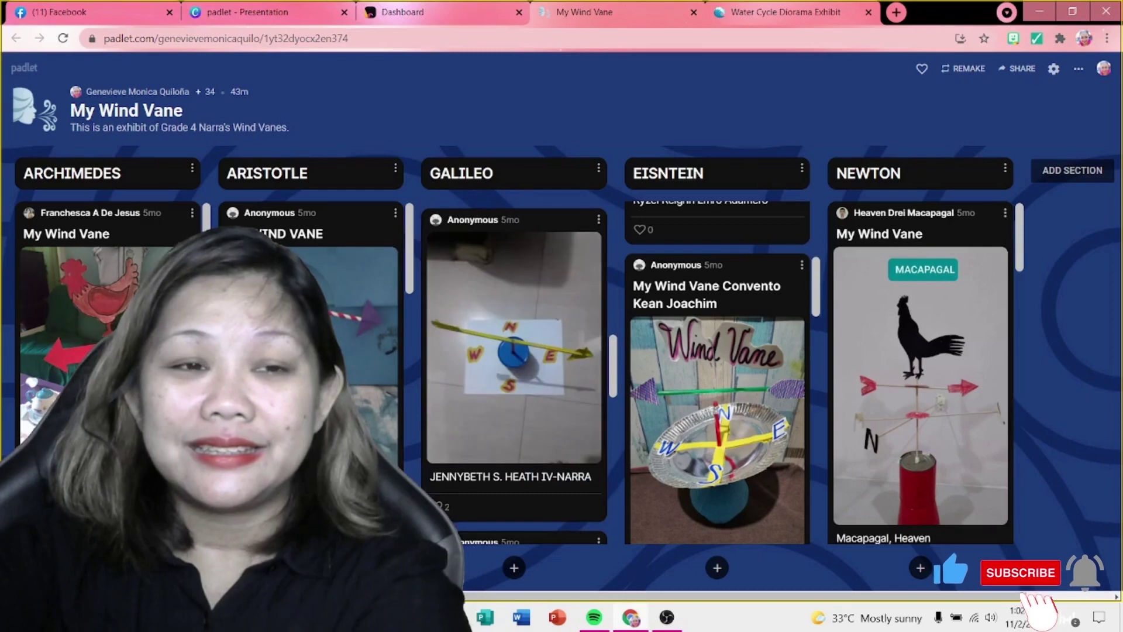
{"action": "scroll", "coordinate": [108, 327], "scroll_direction": "down", "scroll_amount": 5}
Step: Open the My Anemometer board, browse it, and return to the dashboard
{"action": "left_click", "coordinate": [403, 12]}
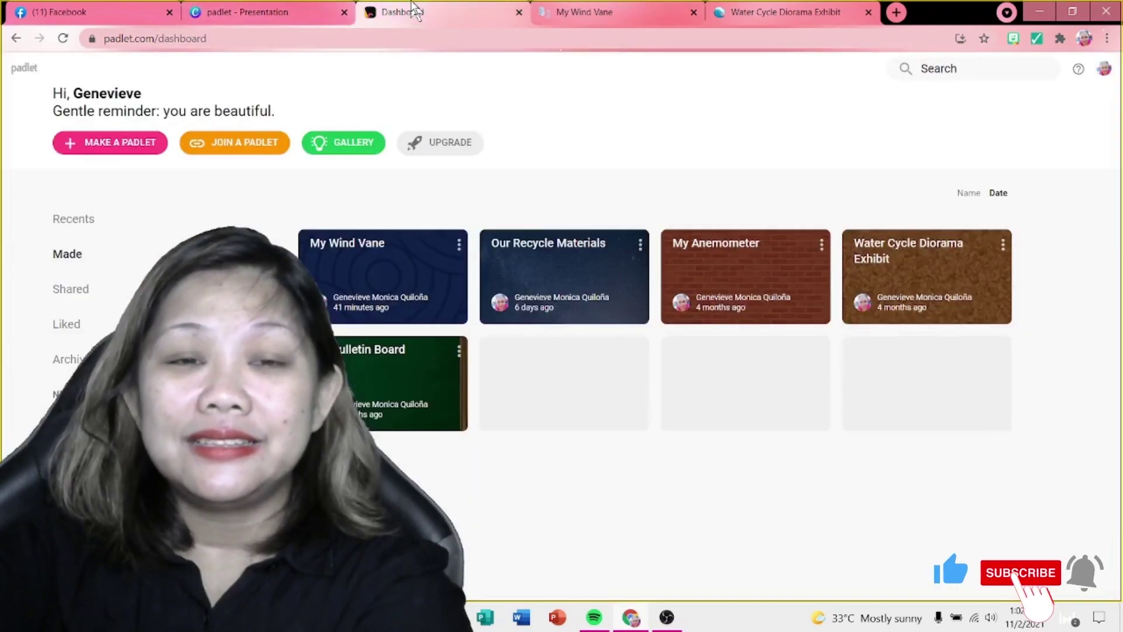
{"action": "left_click", "coordinate": [706, 242]}
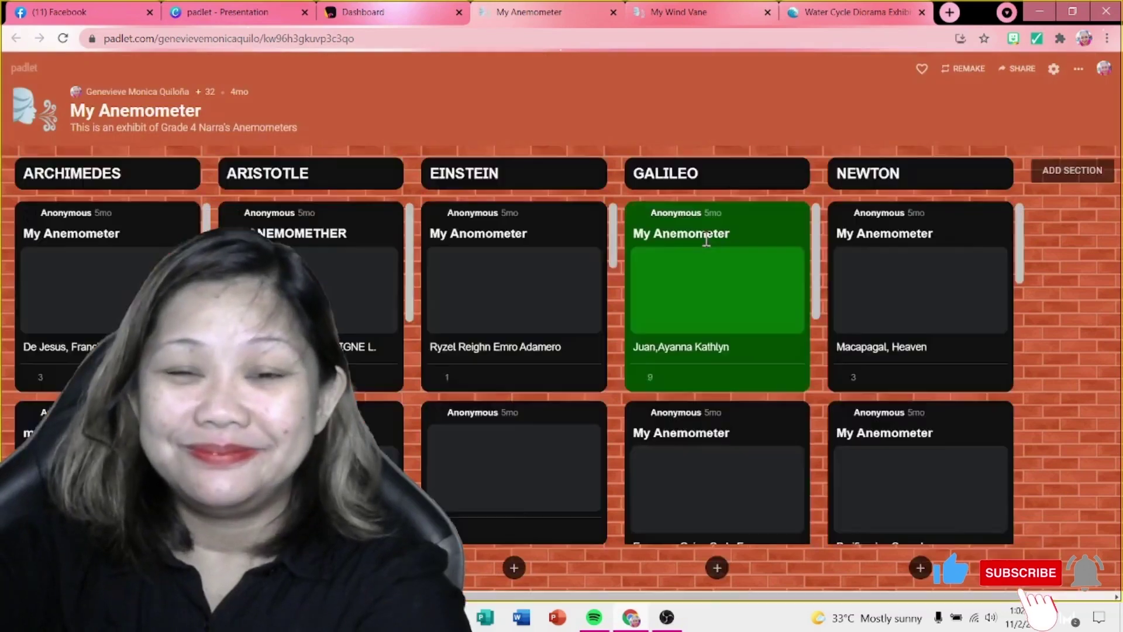
{"action": "scroll", "coordinate": [363, 386], "scroll_direction": "down", "scroll_amount": 3}
{"action": "scroll", "coordinate": [87, 321], "scroll_direction": "down", "scroll_amount": 2}
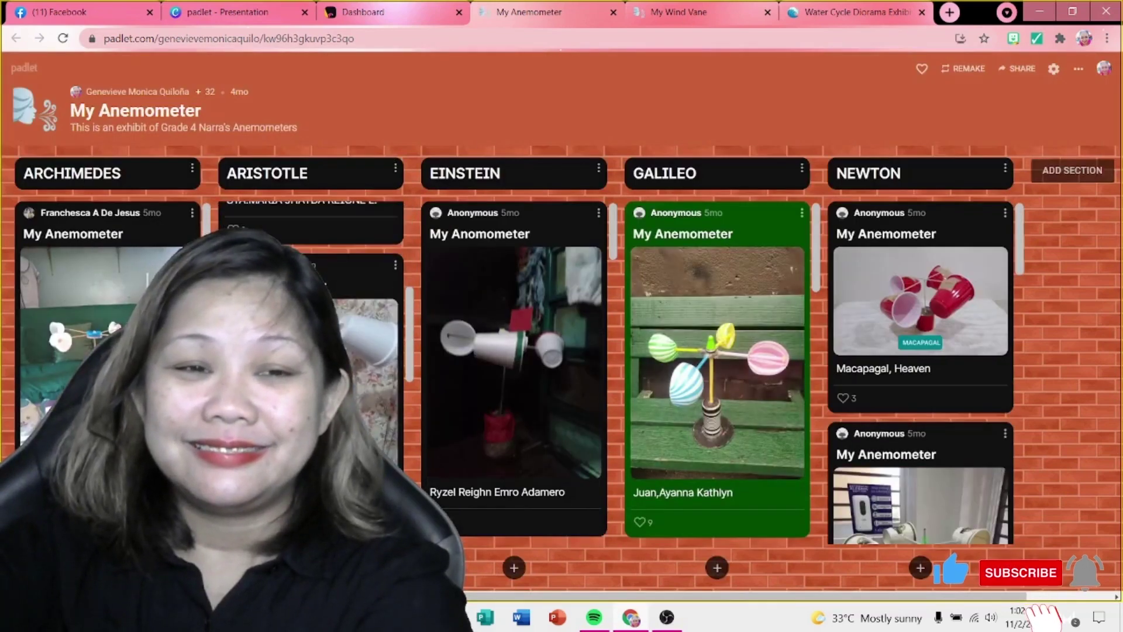
{"action": "scroll", "coordinate": [922, 351], "scroll_direction": "down", "scroll_amount": 1}
{"action": "scroll", "coordinate": [718, 393], "scroll_direction": "down", "scroll_amount": 4}
{"action": "scroll", "coordinate": [514, 350], "scroll_direction": "down", "scroll_amount": 5}
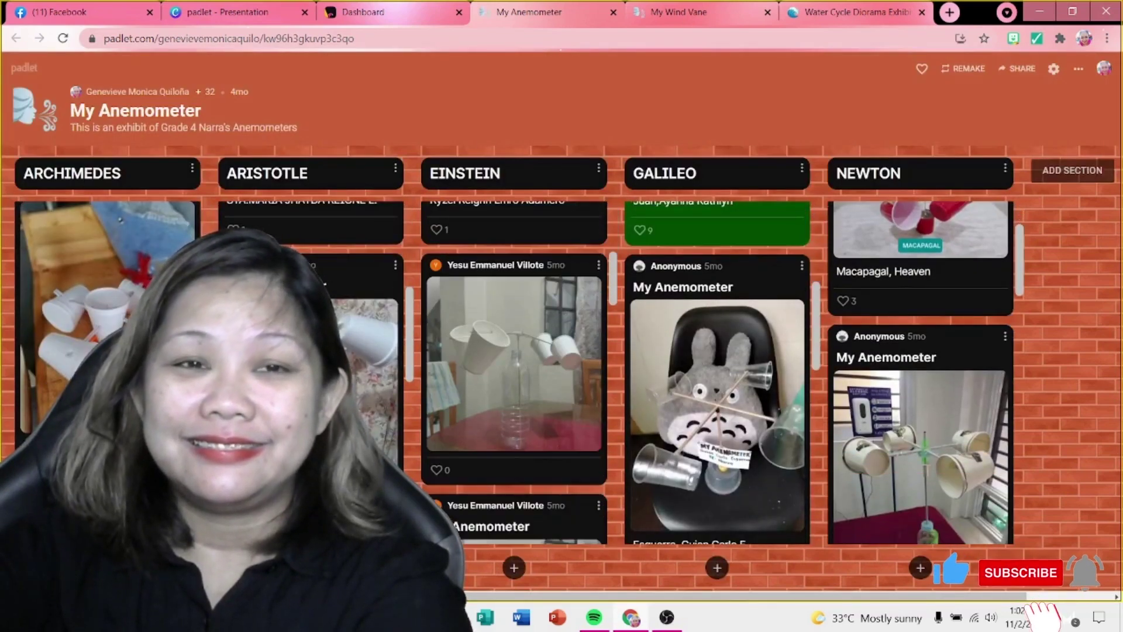
{"action": "scroll", "coordinate": [87, 292], "scroll_direction": "down", "scroll_amount": 3}
{"action": "left_click", "coordinate": [374, 11]}
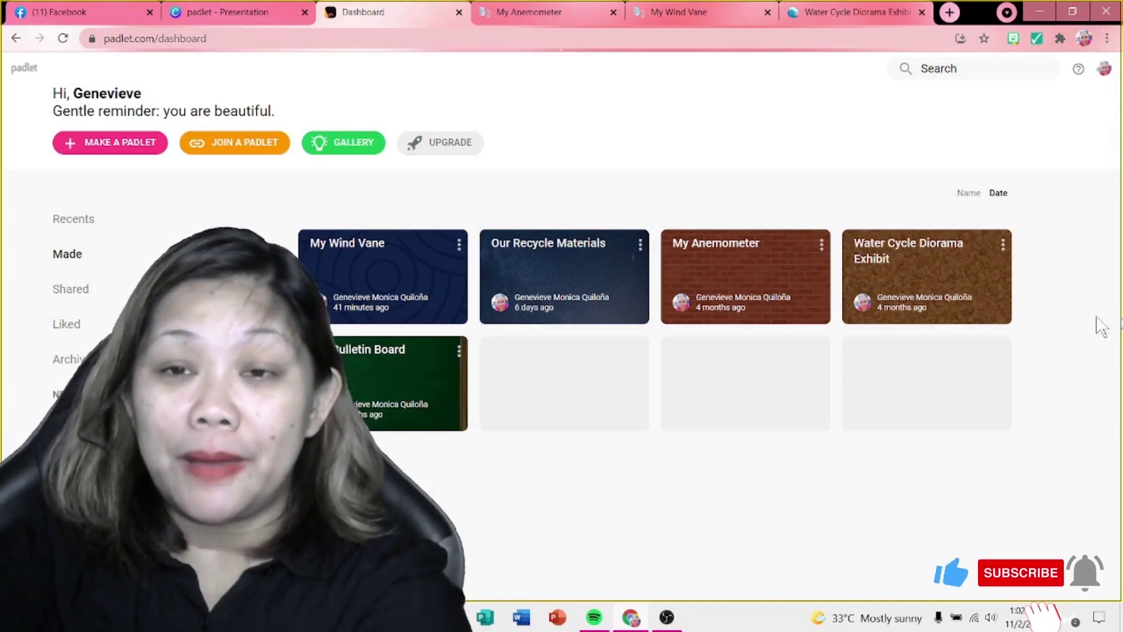
{"action": "left_click", "coordinate": [398, 383]}
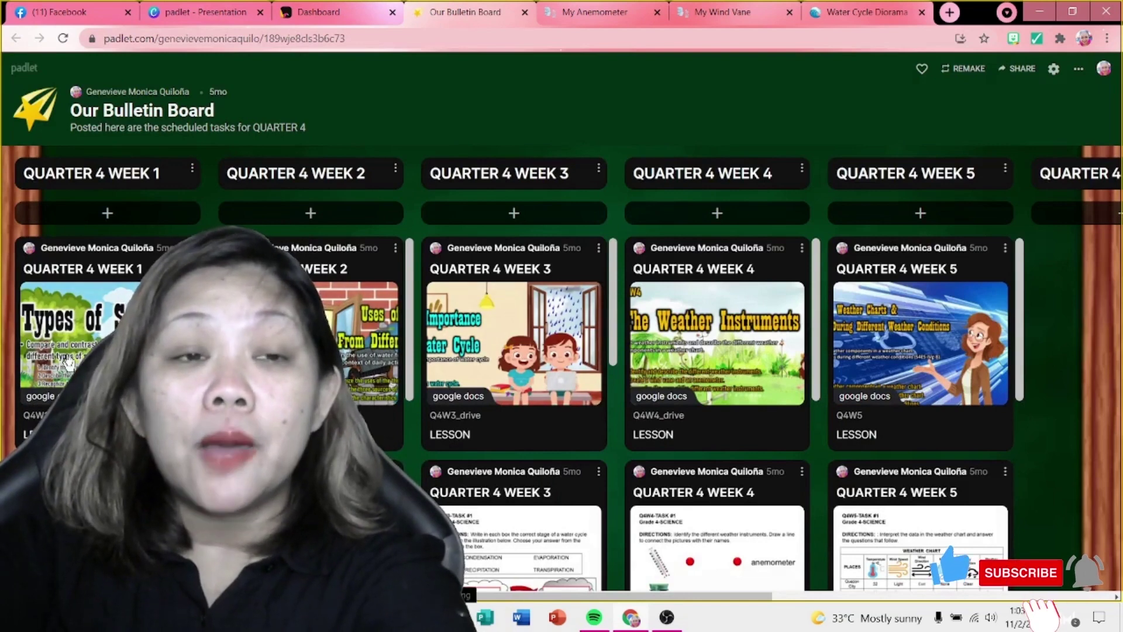
{"action": "scroll", "coordinate": [107, 351], "scroll_direction": "down", "scroll_amount": 2}
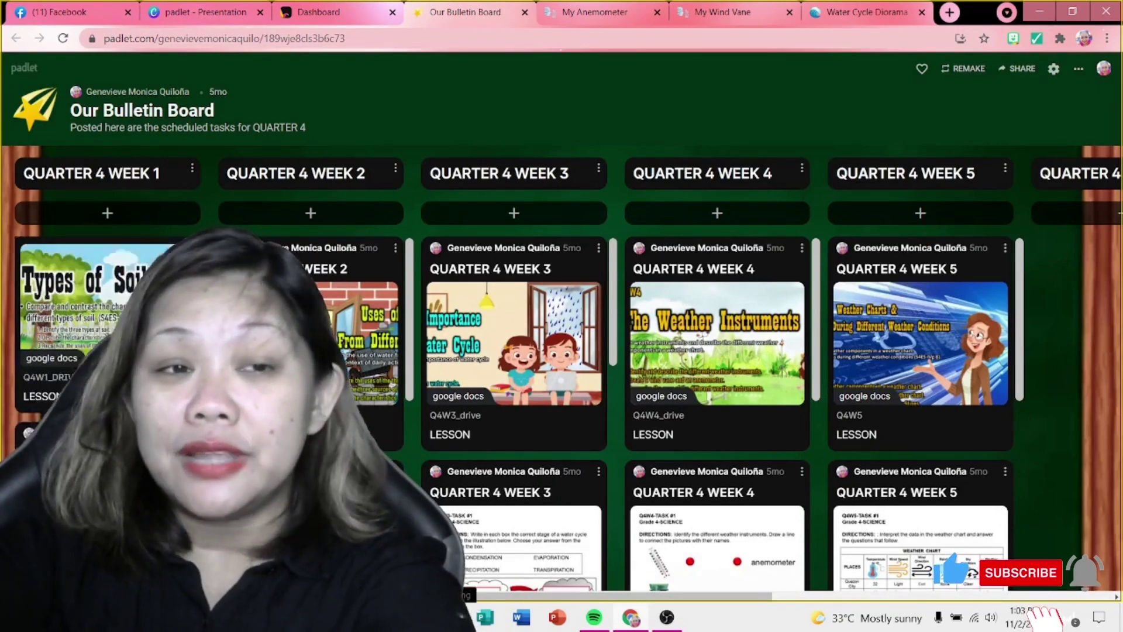
{"action": "scroll", "coordinate": [107, 351], "scroll_direction": "down", "scroll_amount": 2}
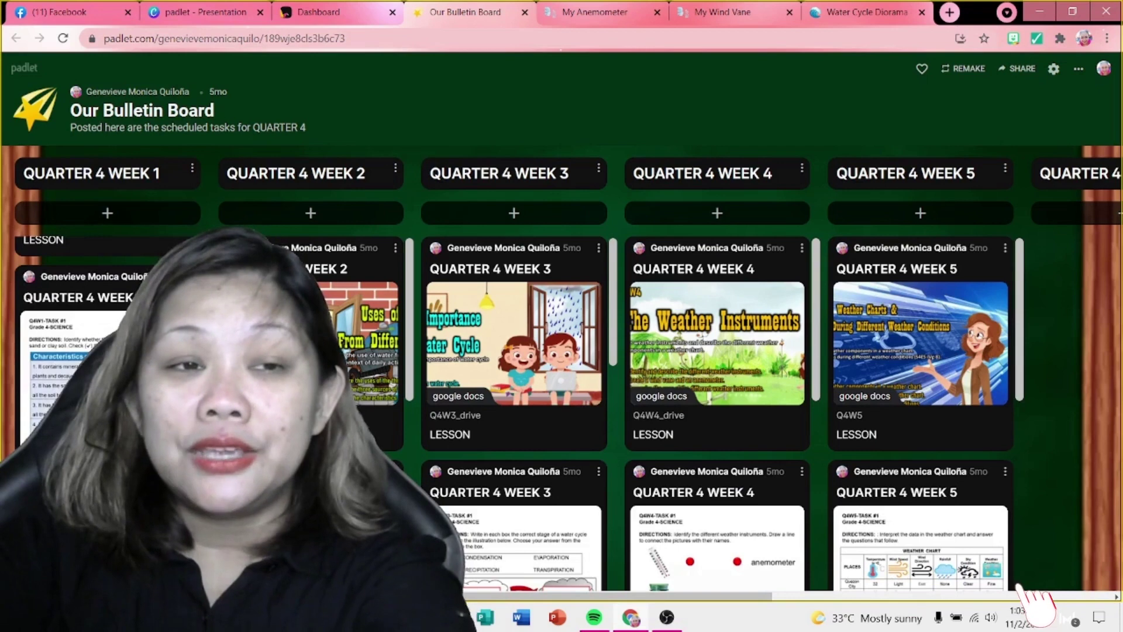
{"action": "scroll", "coordinate": [107, 351], "scroll_direction": "down", "scroll_amount": 9}
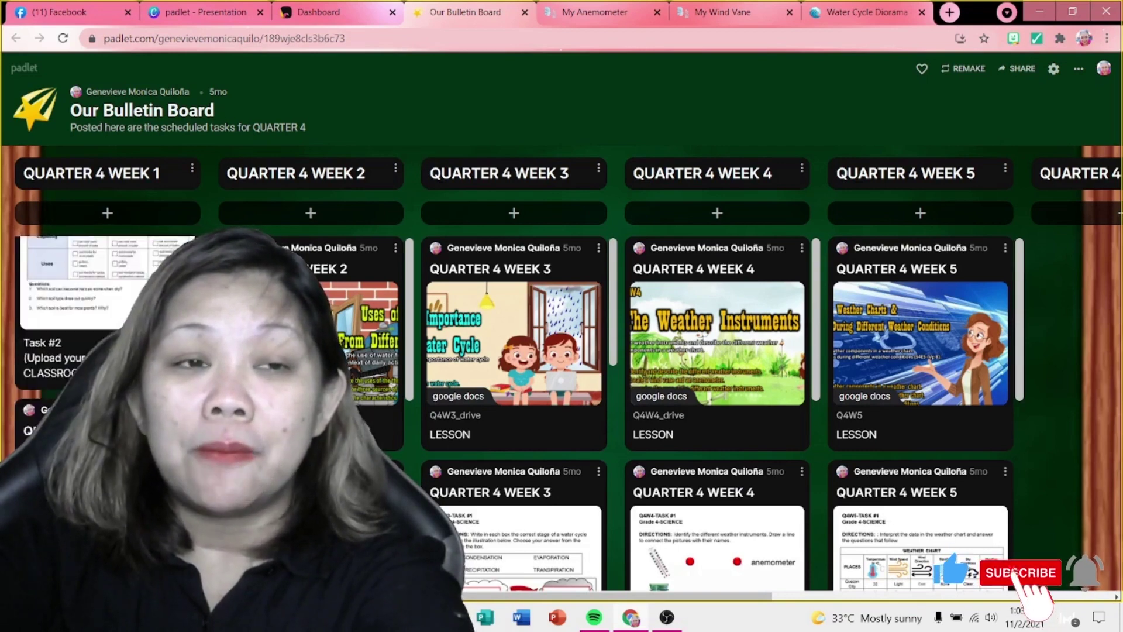
{"action": "scroll", "coordinate": [107, 351], "scroll_direction": "up", "scroll_amount": 10}
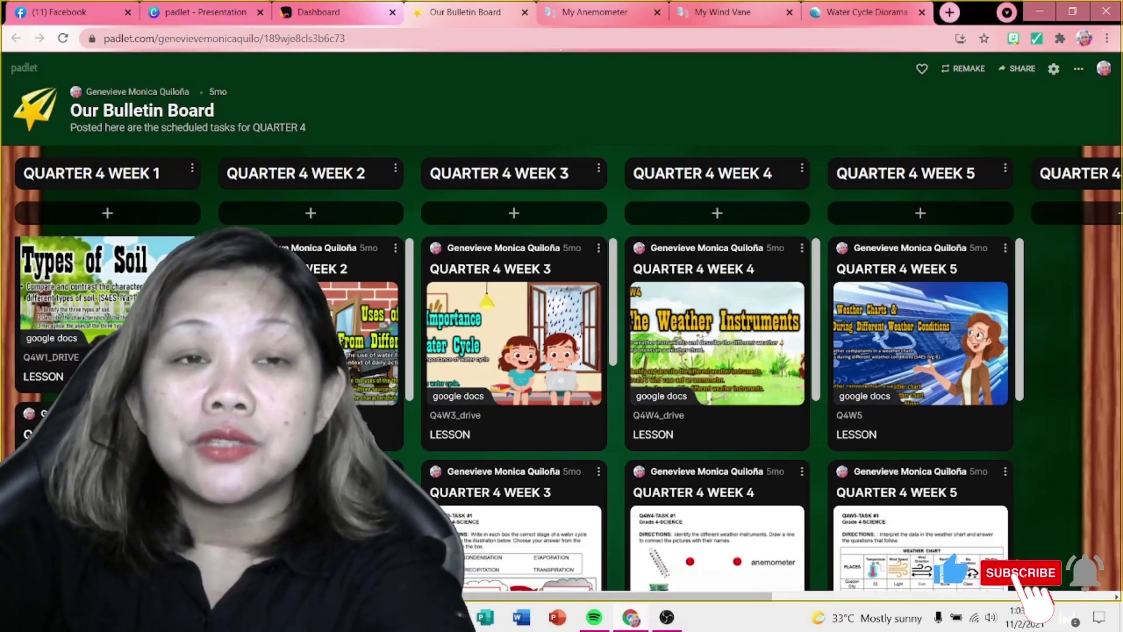
{"action": "left_click", "coordinate": [107, 515]}
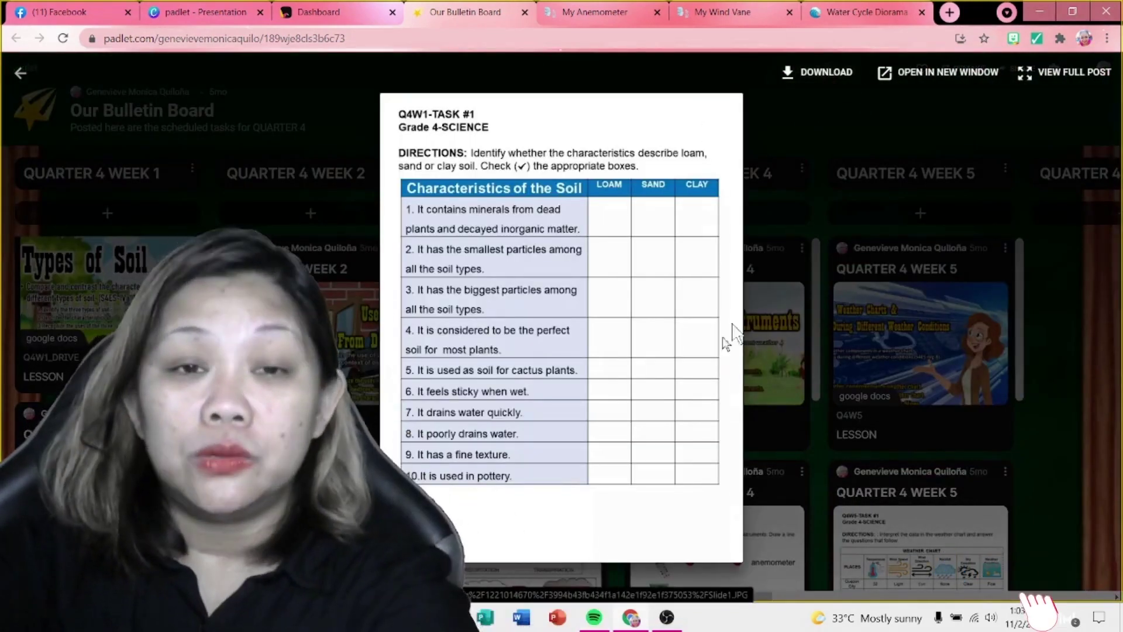
{"action": "left_click", "coordinate": [1040, 377]}
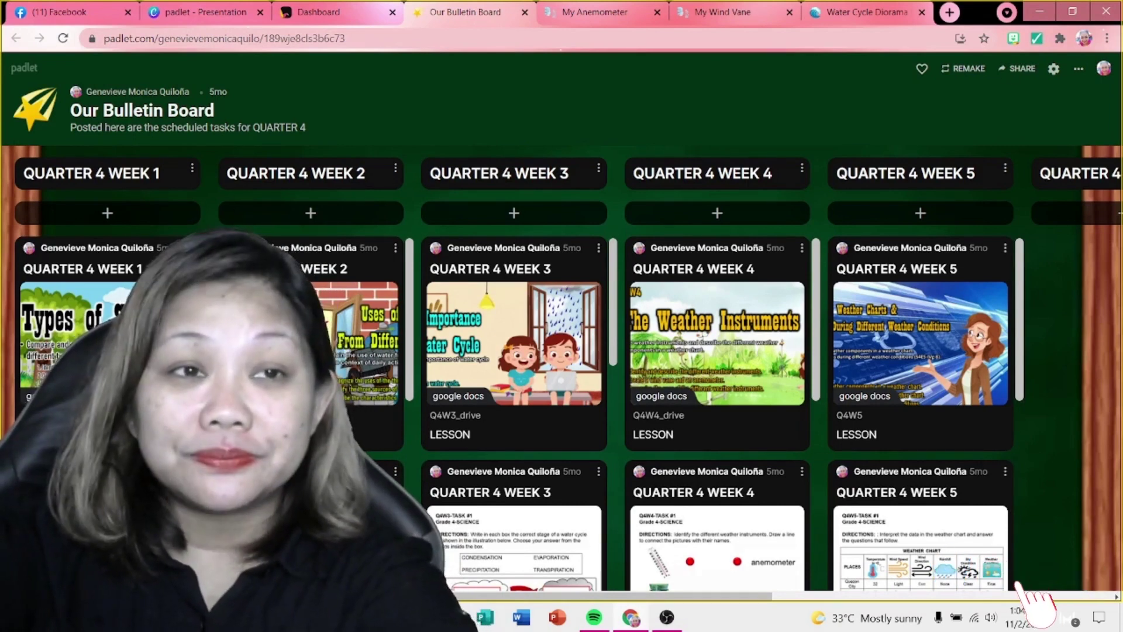
Step: Open the tinyurl Recycled Materials Gallery link shared in the Facebook Messenger chat
{"action": "left_click", "coordinate": [66, 11]}
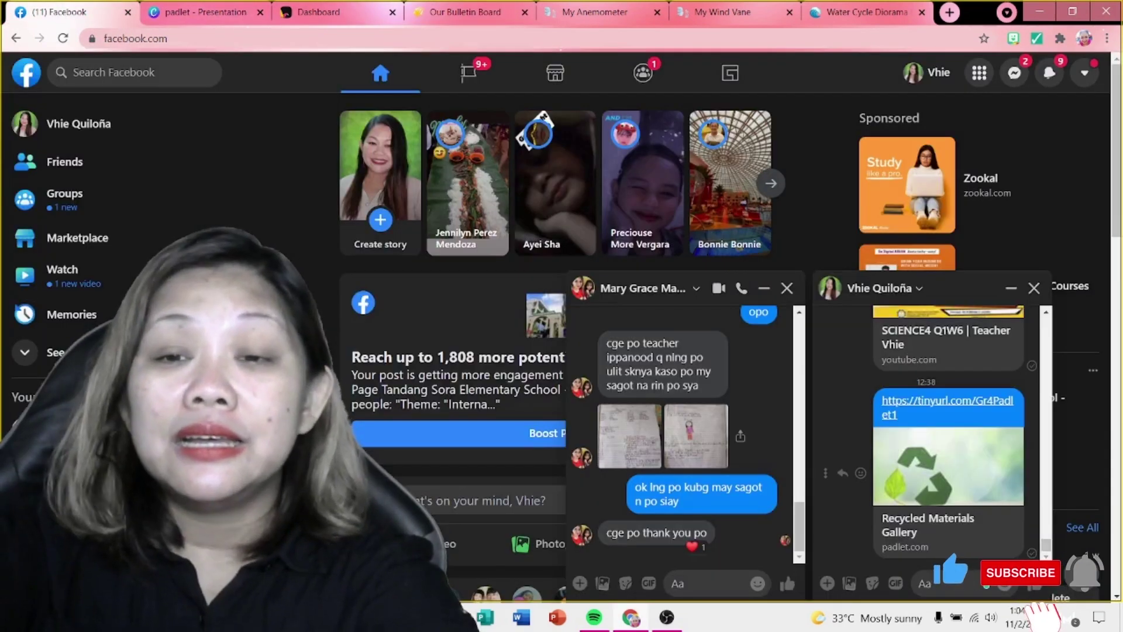
{"action": "left_click", "coordinate": [972, 402]}
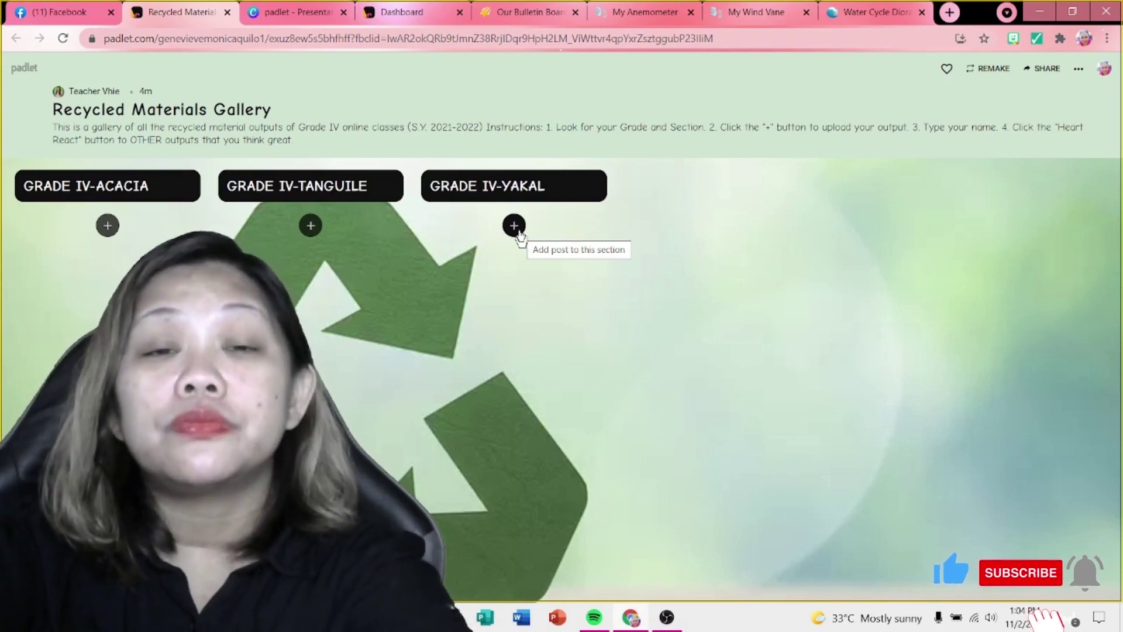
Step: Start a new post under GRADE IV-YAKAL and dismiss the attachment menu and clipboard popup
{"action": "left_click", "coordinate": [518, 232]}
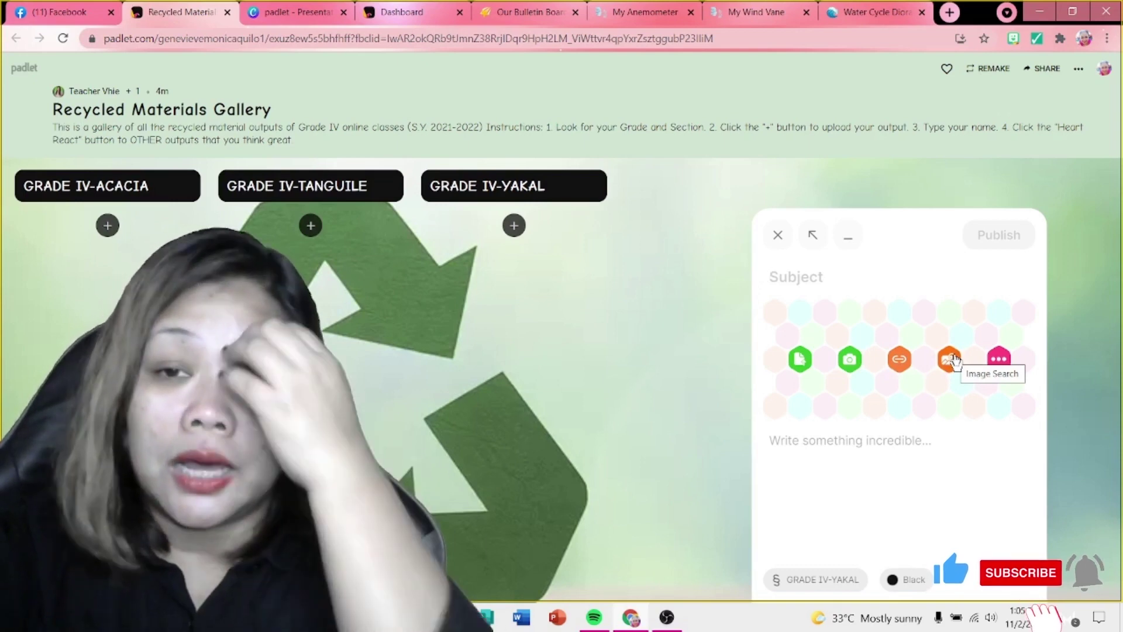
{"action": "left_click", "coordinate": [999, 358]}
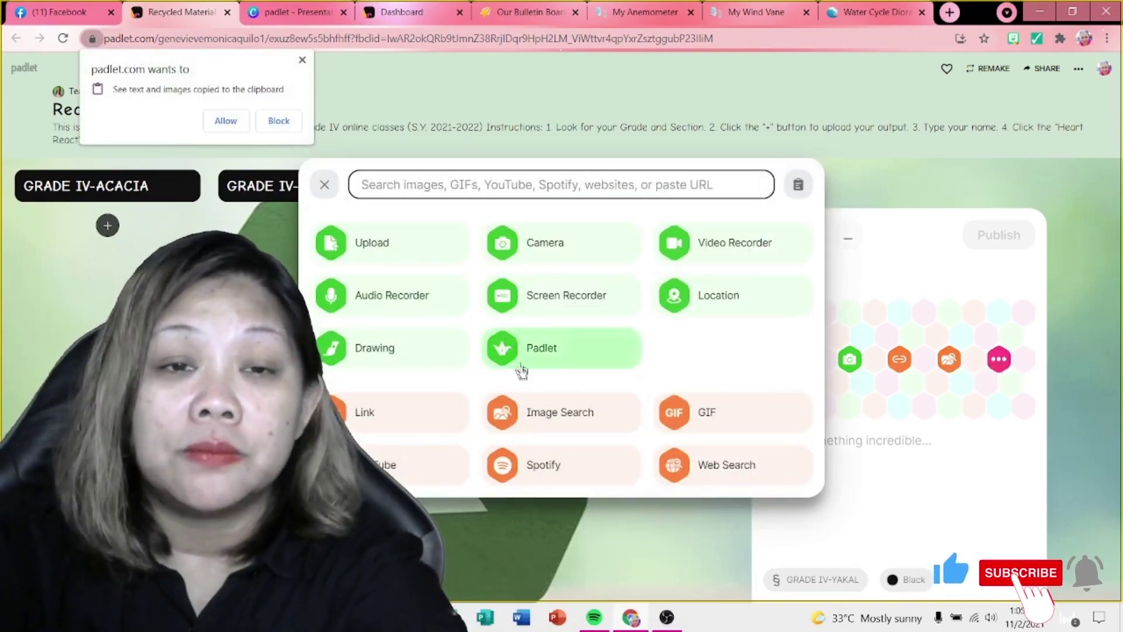
{"action": "left_click", "coordinate": [869, 210]}
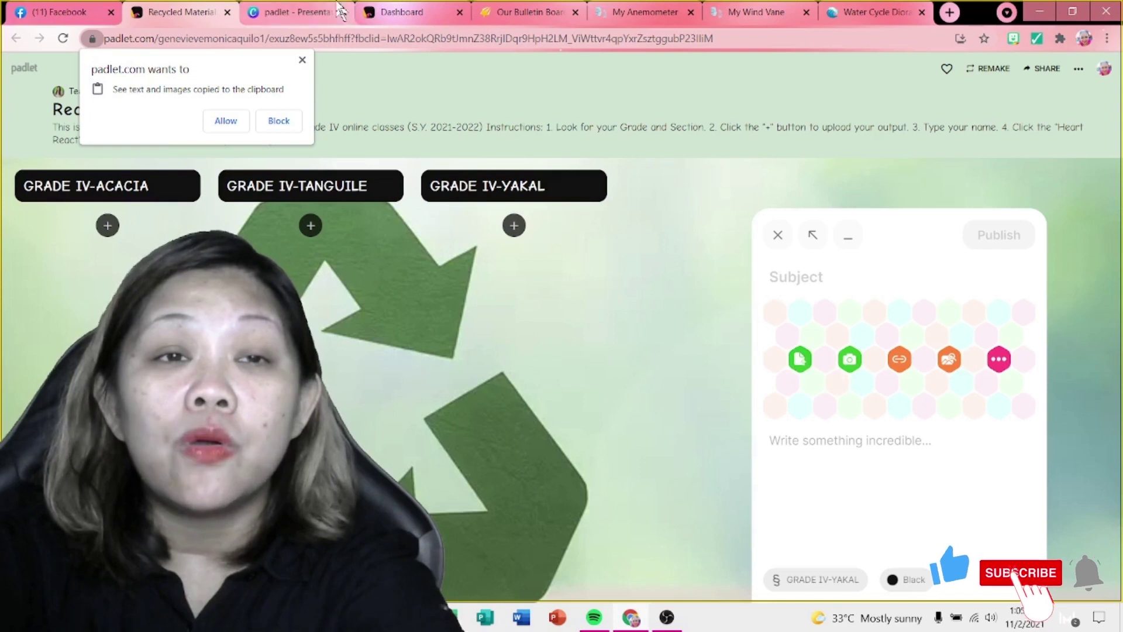
{"action": "left_click", "coordinate": [302, 60]}
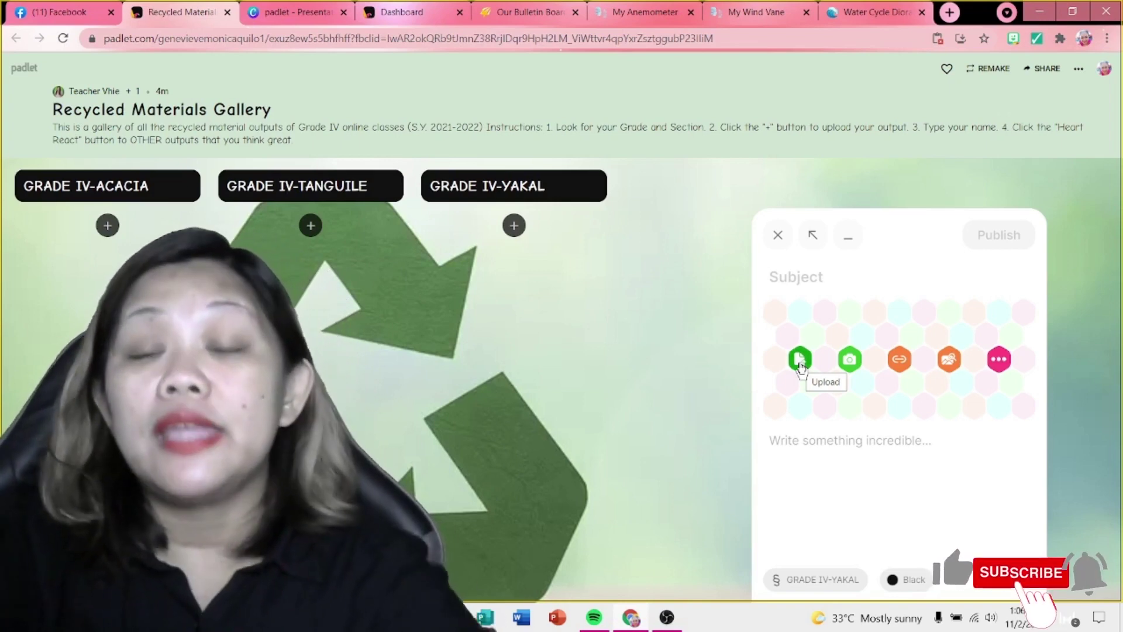
Step: Upload the recycled-material-kids-crafts image from Downloads into the new post
{"action": "left_click", "coordinate": [801, 365]}
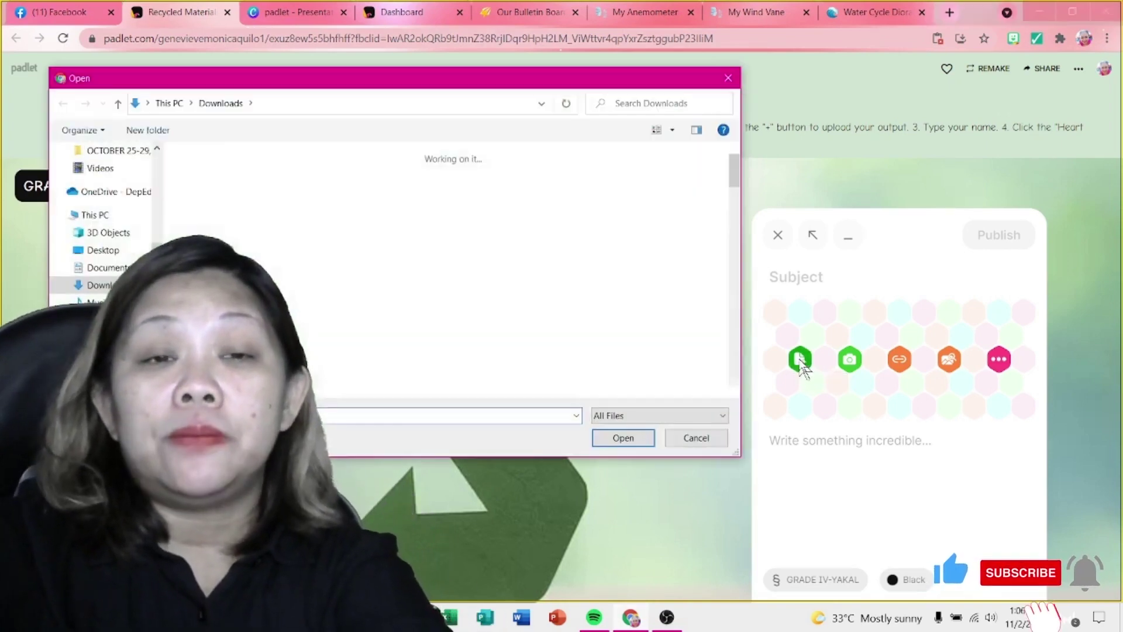
{"action": "left_click_drag", "start_coordinate": [523, 88], "coordinate": [655, 63]}
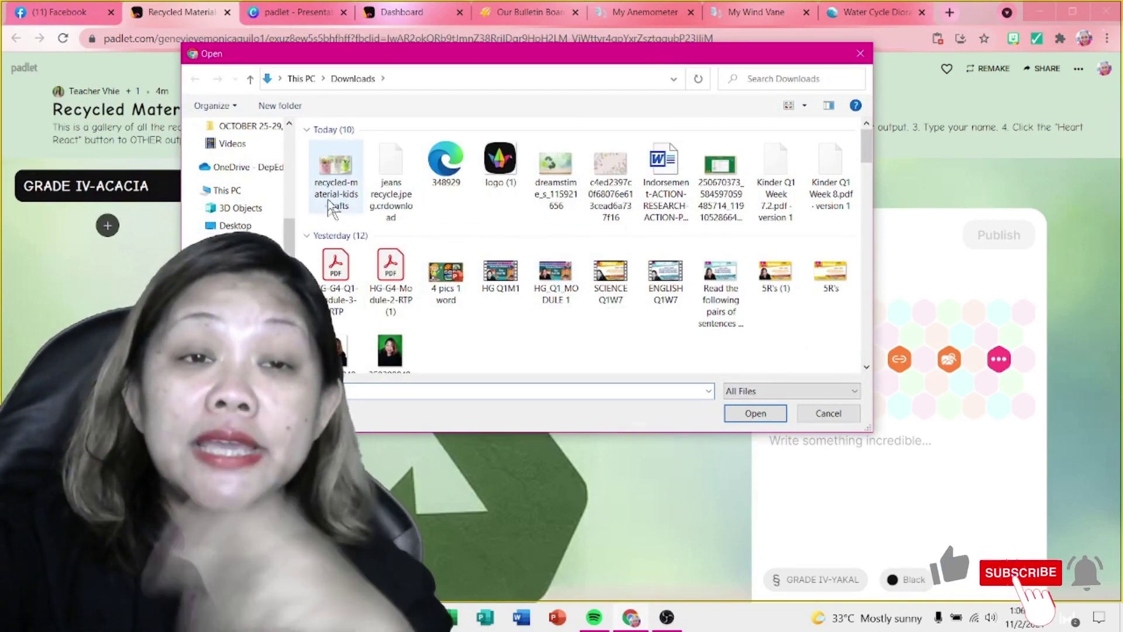
{"action": "left_click", "coordinate": [336, 170]}
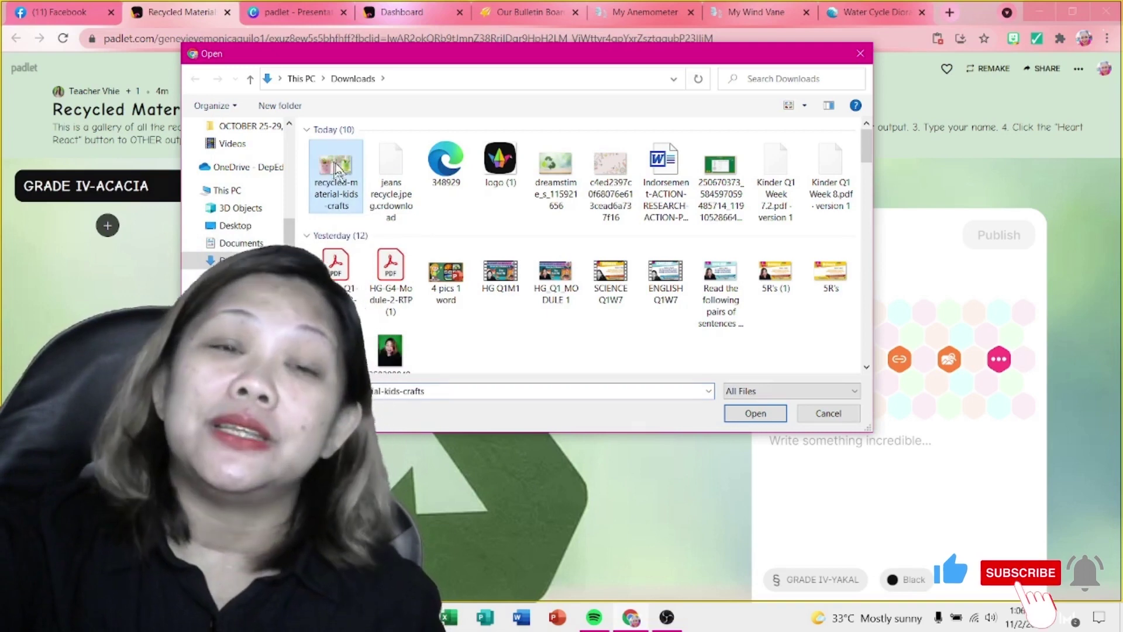
{"action": "left_click", "coordinate": [756, 415]}
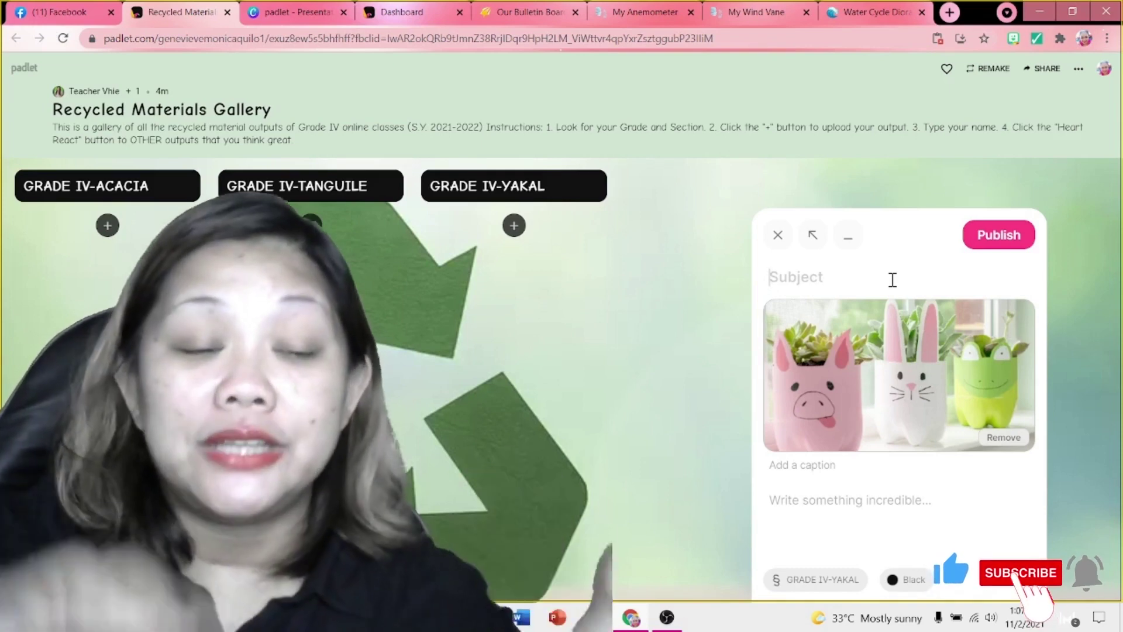
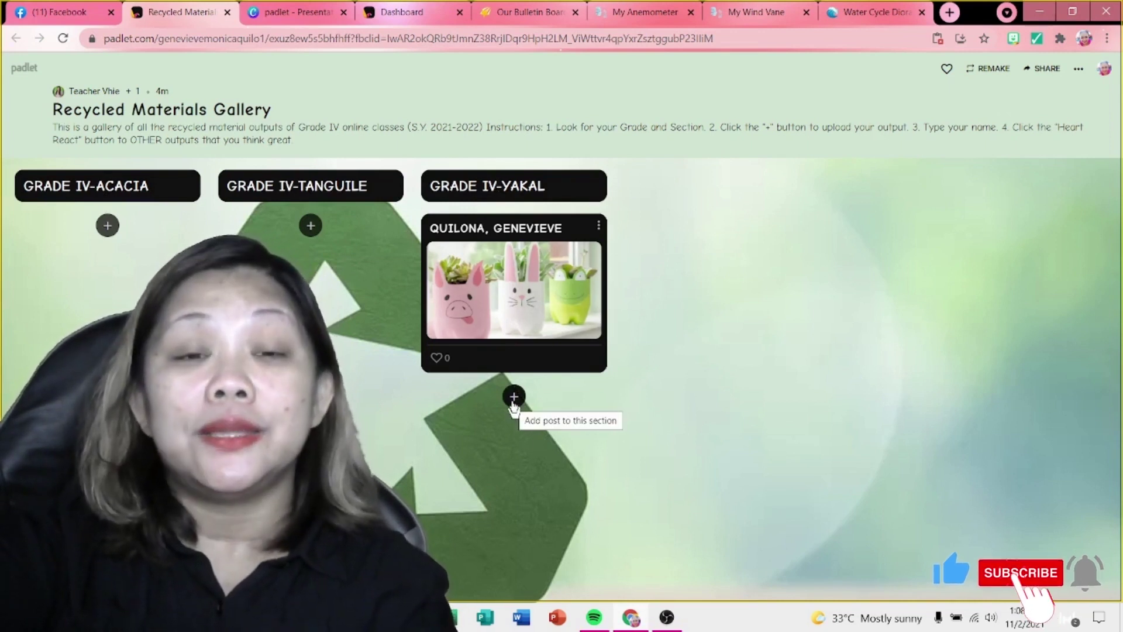
Step: Start a GRADE IV-YAKAL post and upload the recycled-material-kids-crafts photo from Downloads
{"action": "left_click", "coordinate": [514, 397]}
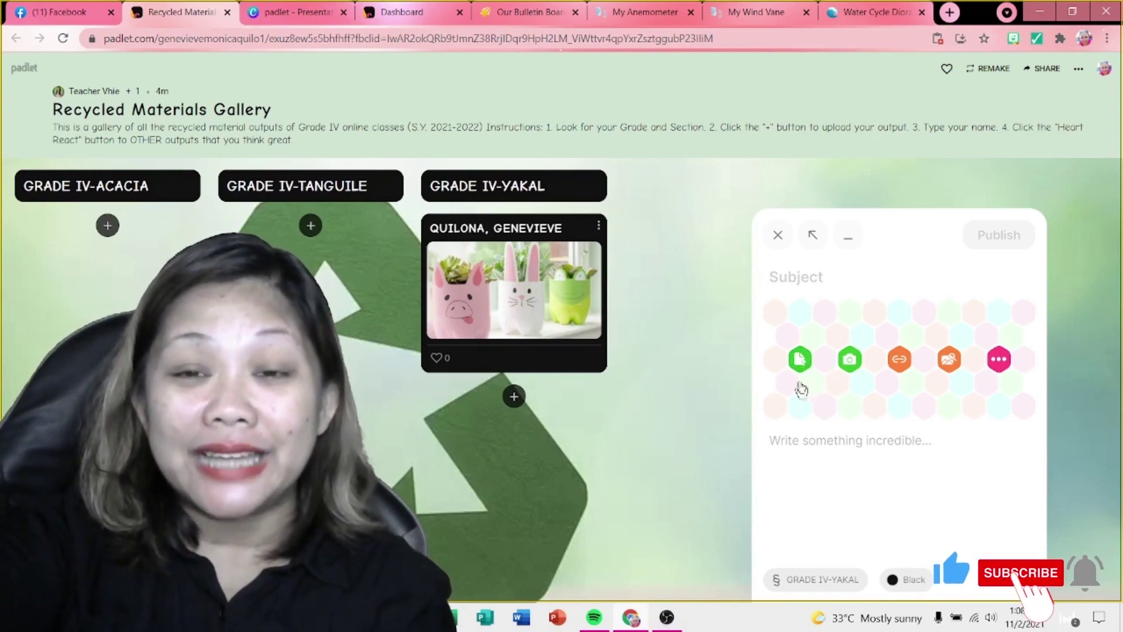
{"action": "left_click", "coordinate": [800, 359]}
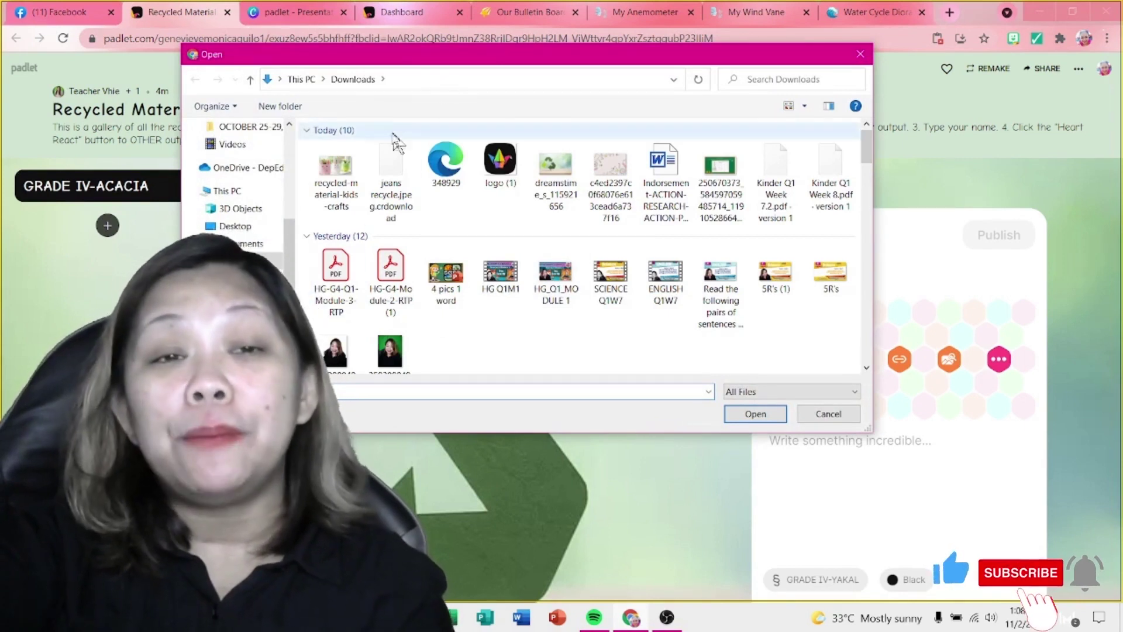
{"action": "left_click", "coordinate": [335, 172]}
{"action": "left_click", "coordinate": [776, 419]}
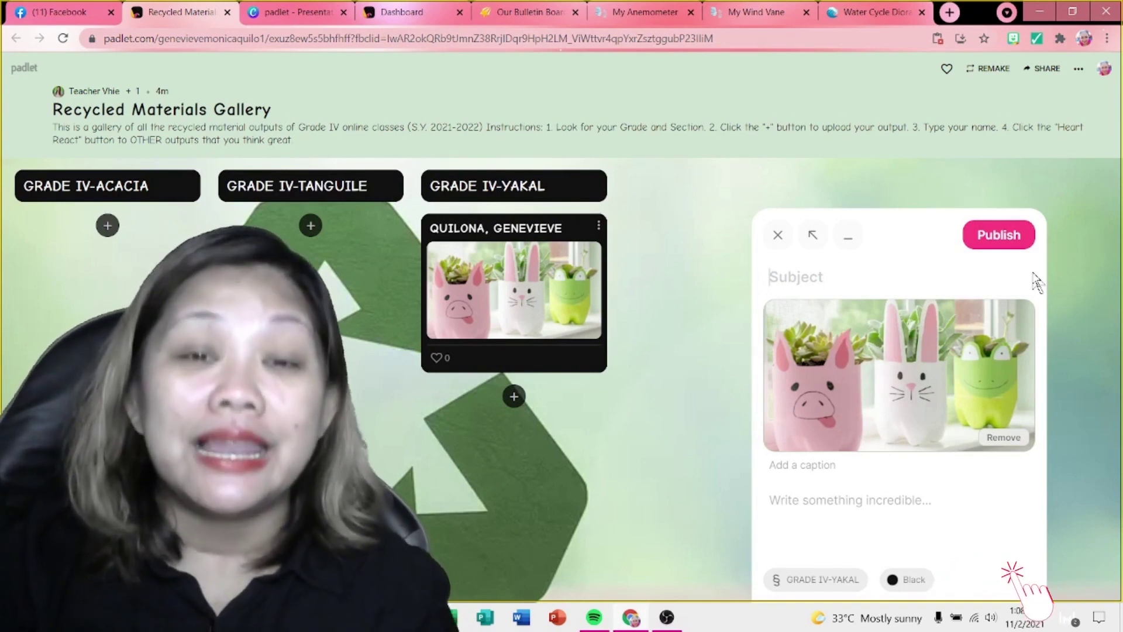
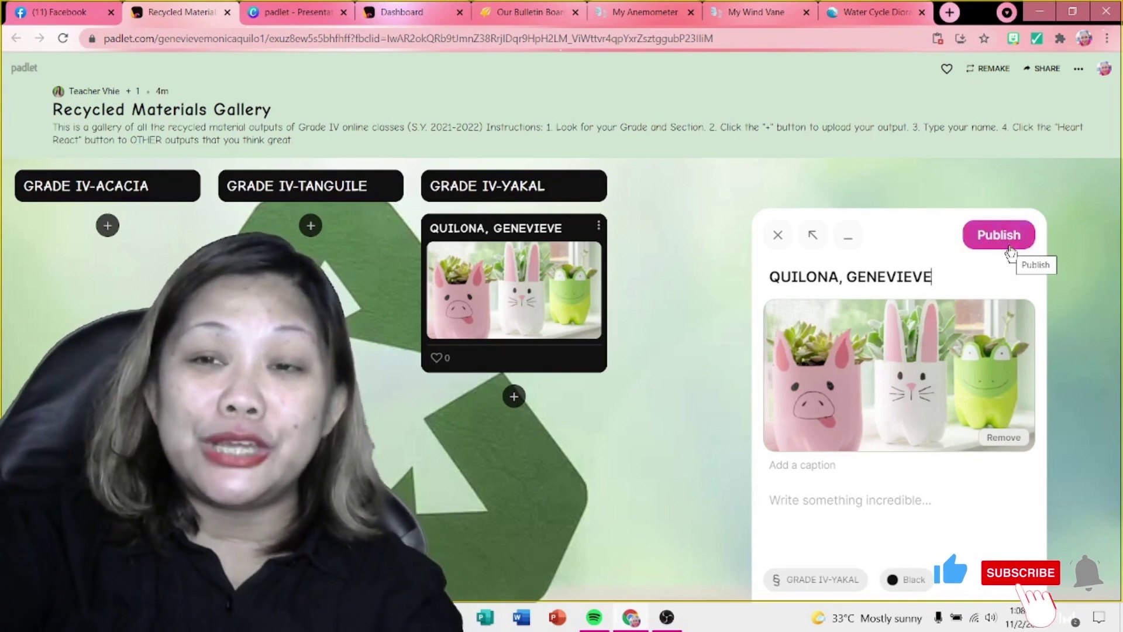
Step: Enter the student's full name as the subject, publish, and heart the first Yakal post
{"action": "left_click", "coordinate": [1010, 248]}
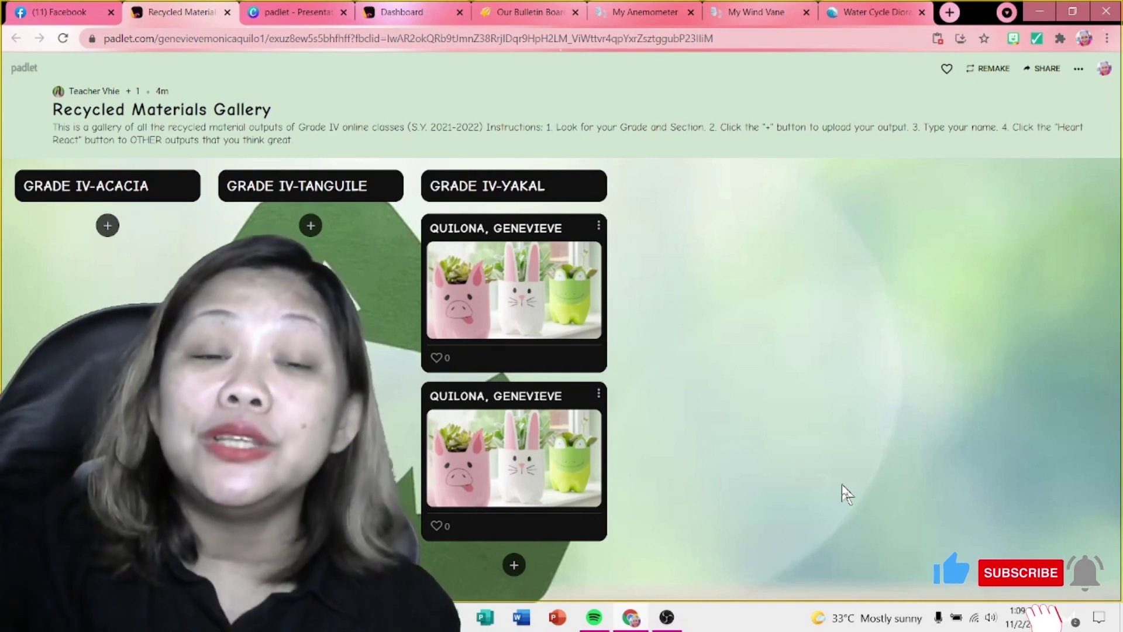
{"action": "left_click", "coordinate": [436, 357]}
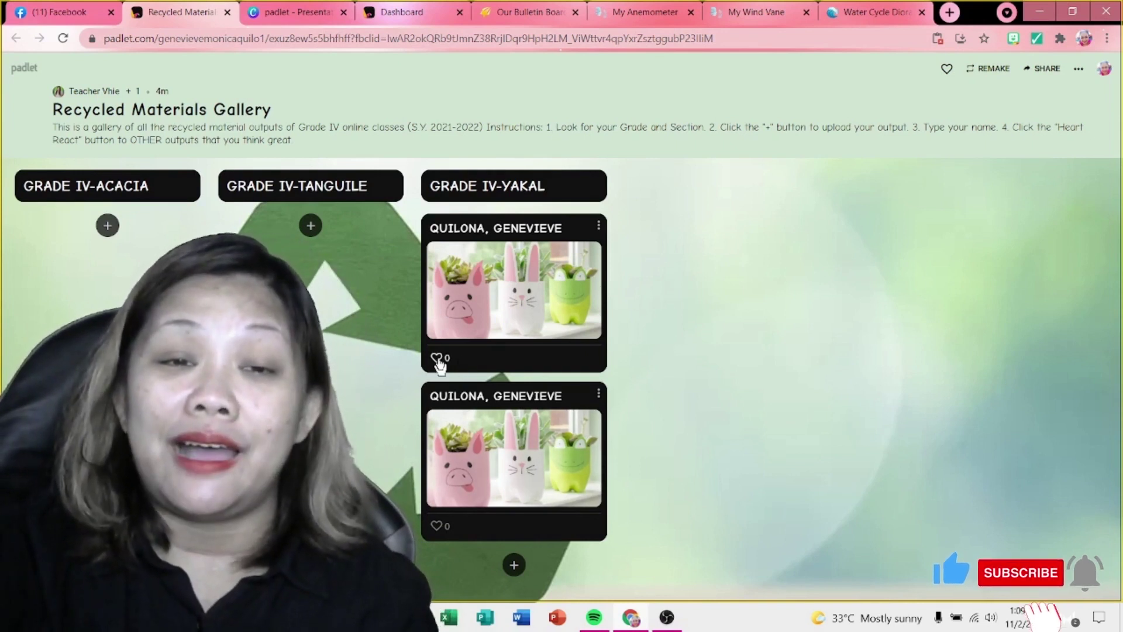